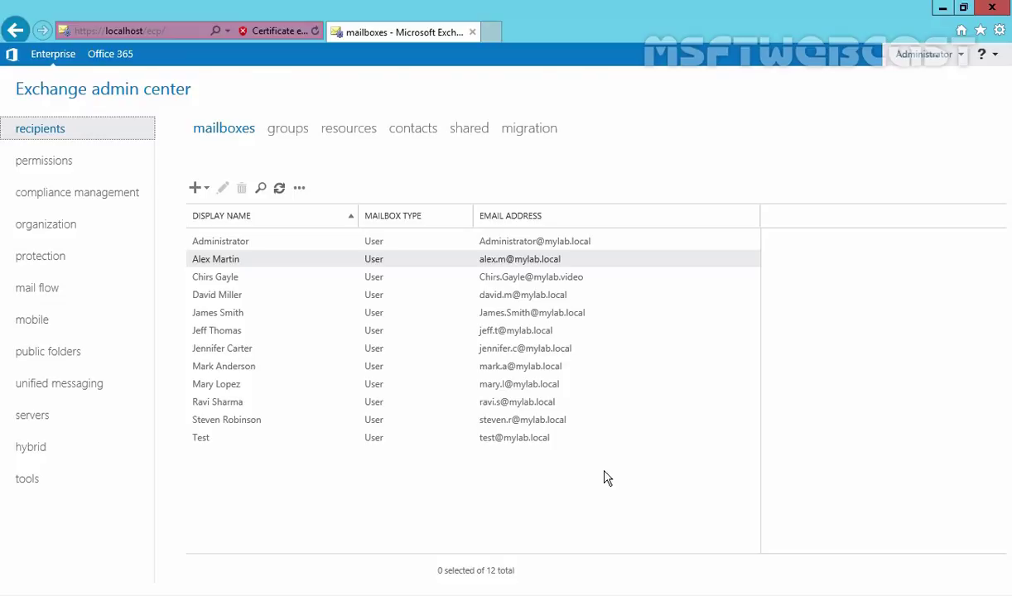
# Step: Review the planned names mylab.local, mylab.com and the external URL, then place DNS Manager beside the notes
pyautogui.hotkey('alt', 'Tab')
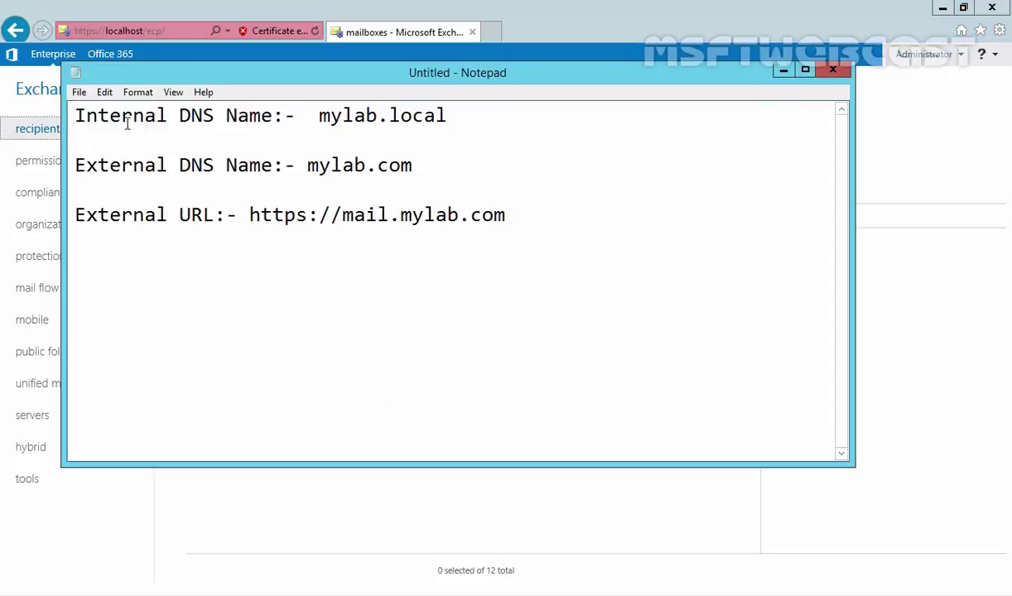
pyautogui.moveTo(318, 116); pyautogui.dragTo(457, 114)
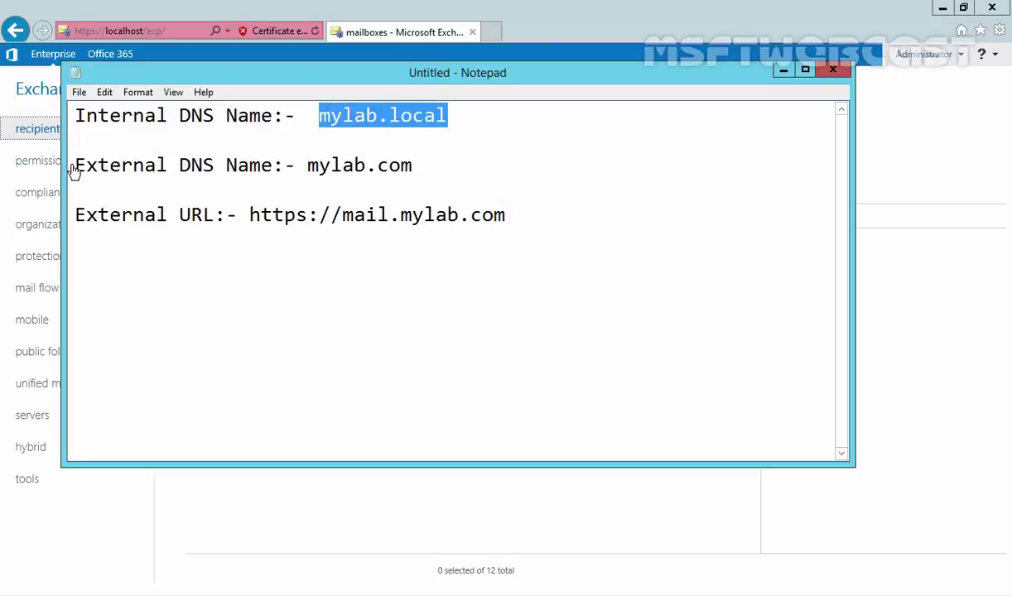
pyautogui.moveTo(74, 170); pyautogui.dragTo(420, 165)
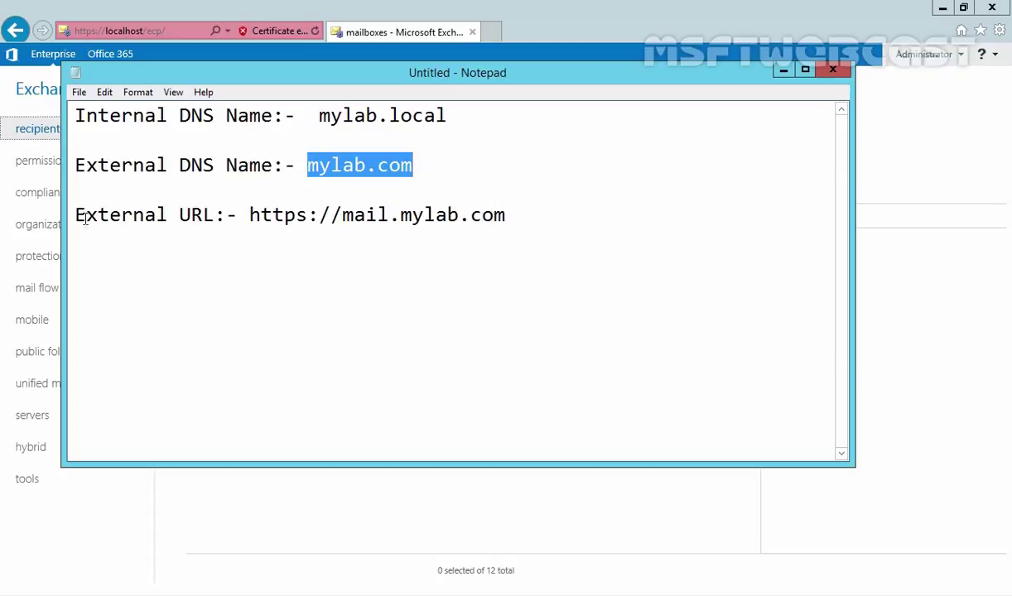
pyautogui.moveTo(75, 215); pyautogui.dragTo(531, 216)
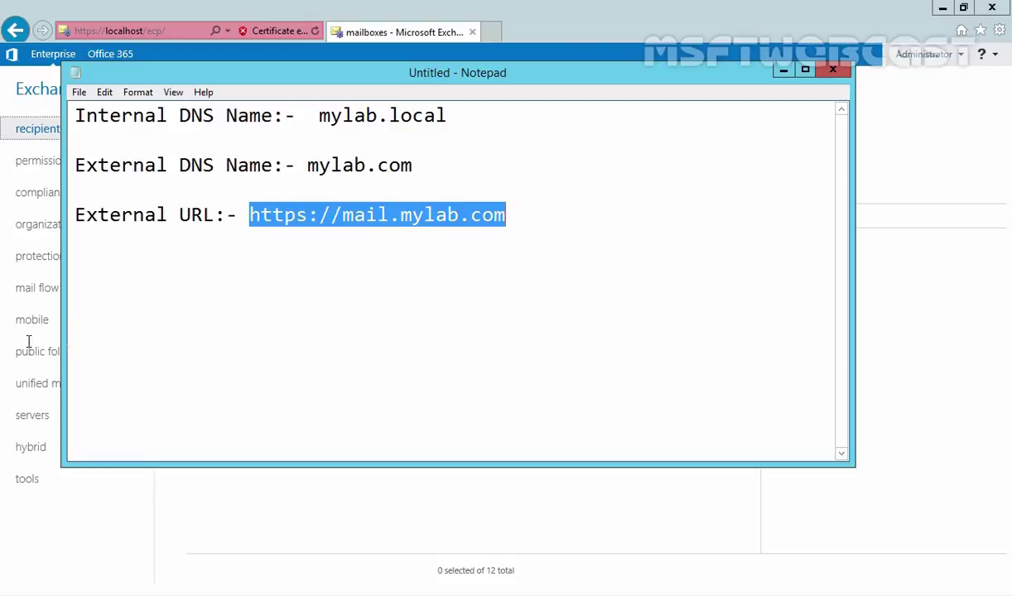
pyautogui.hotkey('alt', 'Tab')
pyautogui.moveTo(614, 121); pyautogui.dragTo(542, 75)
# Step: Inspect the mylab.local zone's records, noting the EX16-MBX01 host record
pyautogui.doubleClick(416, 178)
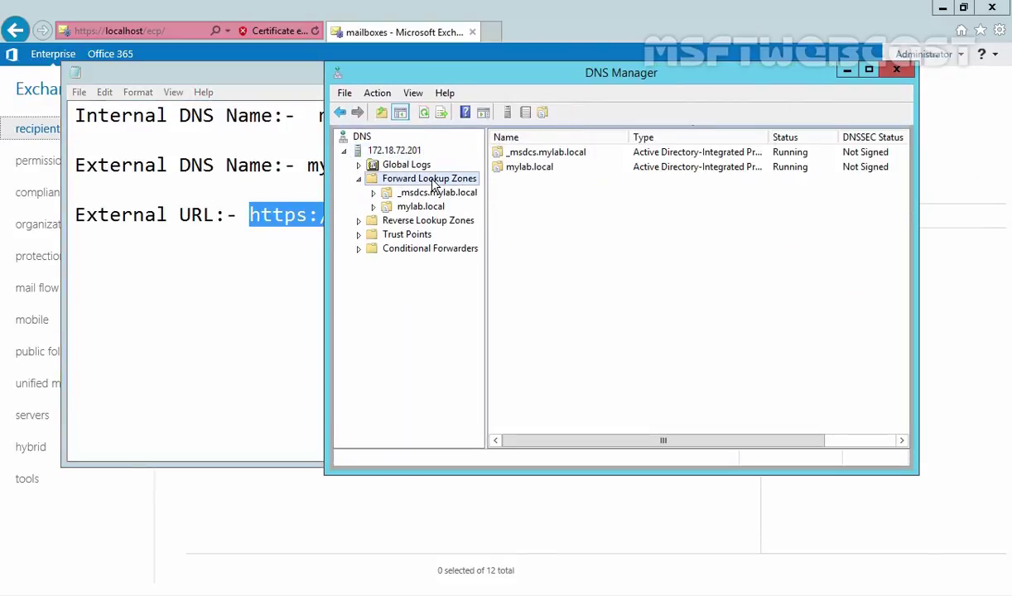
pyautogui.click(407, 207)
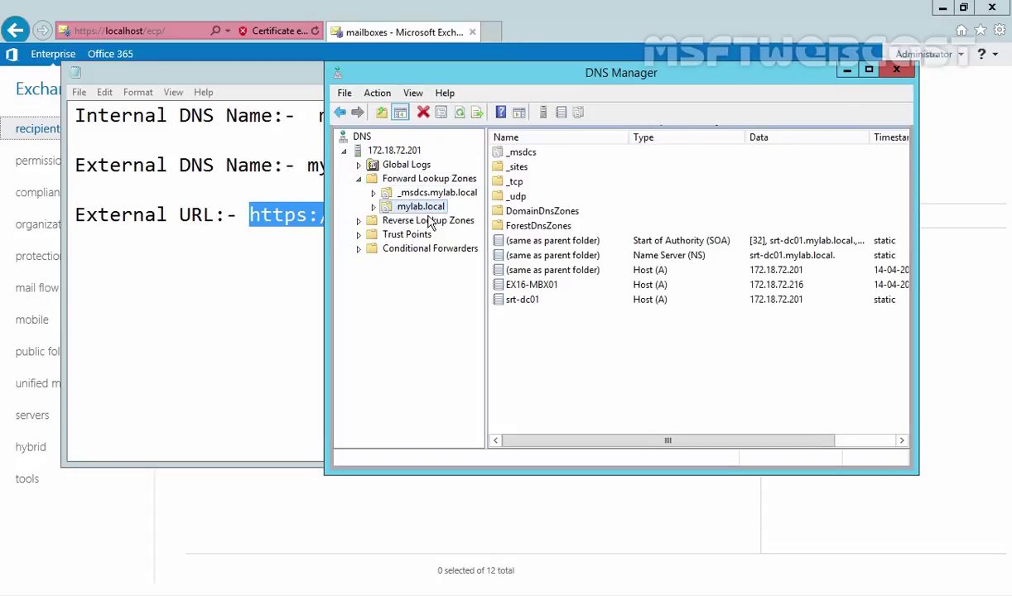
pyautogui.click(525, 286)
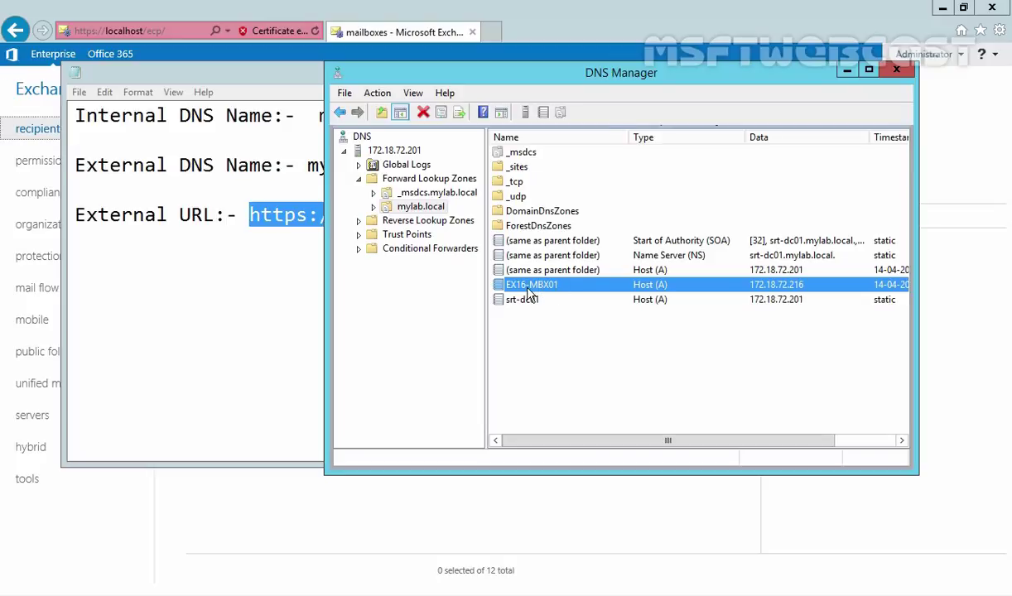
pyautogui.click(414, 179)
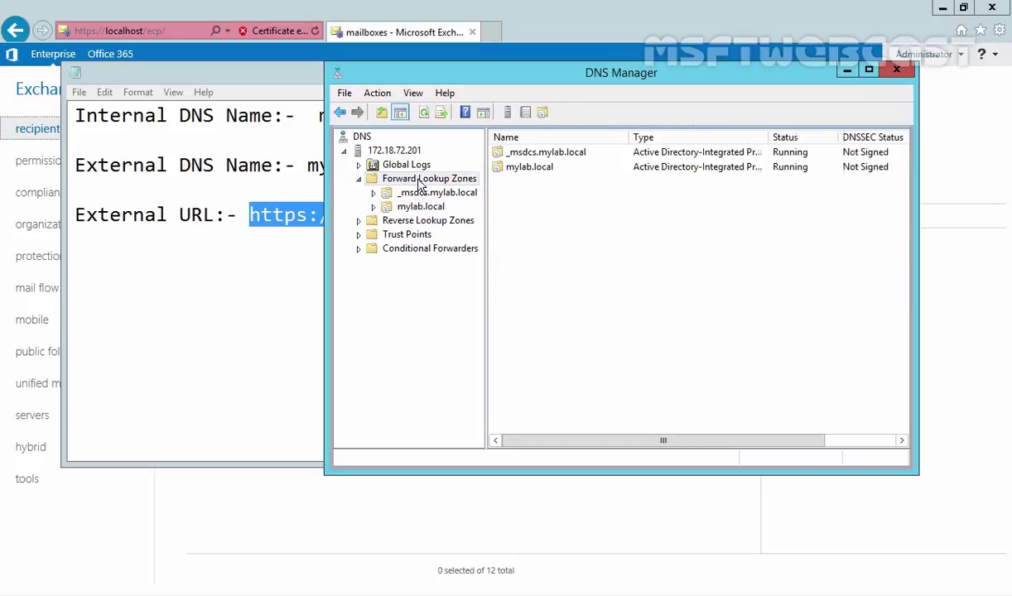
# Step: Create the primary zone mylab.com with default replication and secure-only dynamic updates
pyautogui.rightClick(423, 182)
pyautogui.click(437, 192)
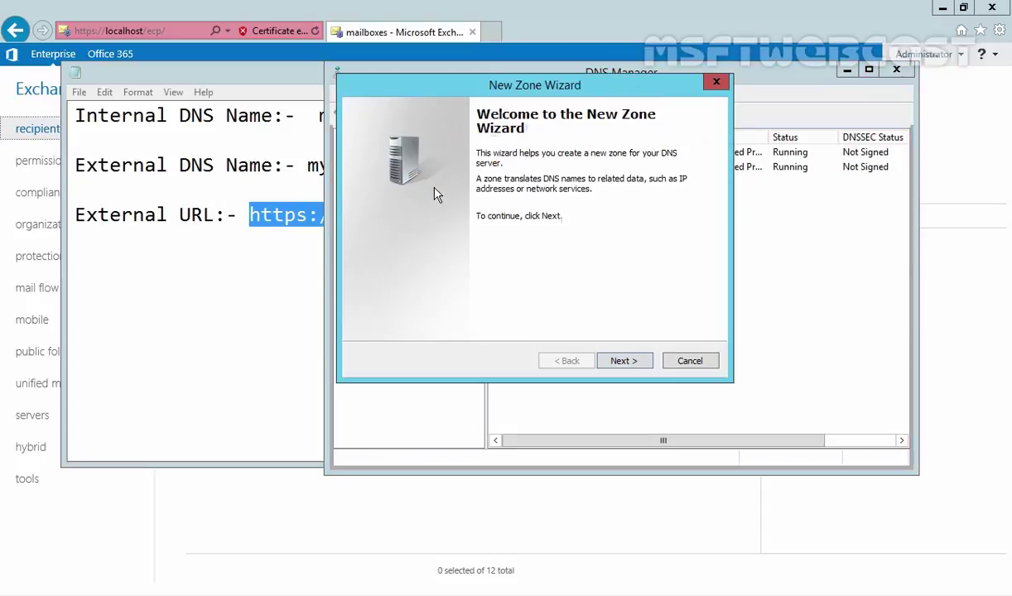
pyautogui.click(616, 363)
pyautogui.click(616, 364)
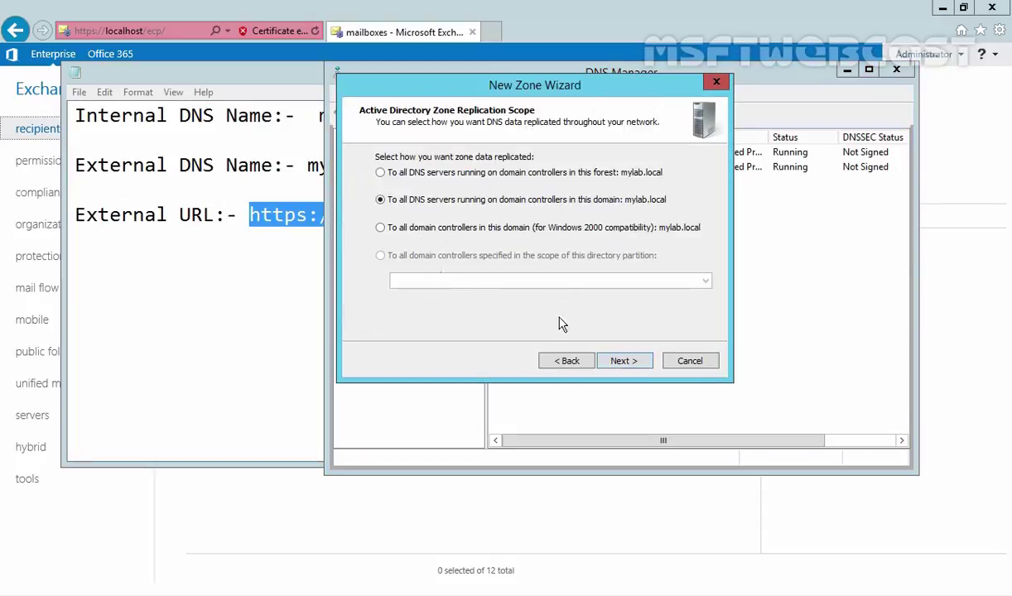
pyautogui.click(632, 369)
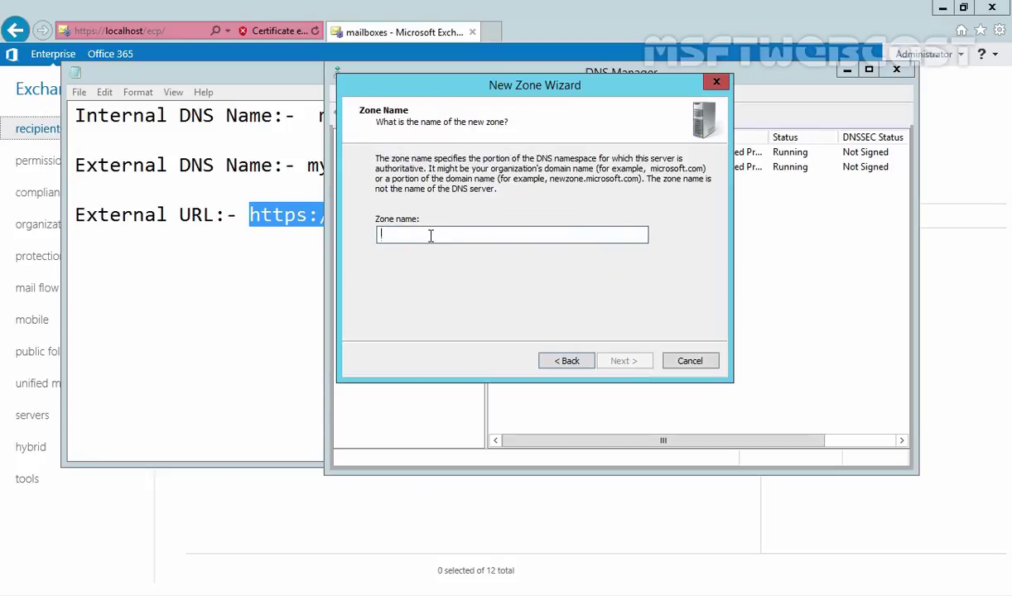
pyautogui.write('mylab.com')
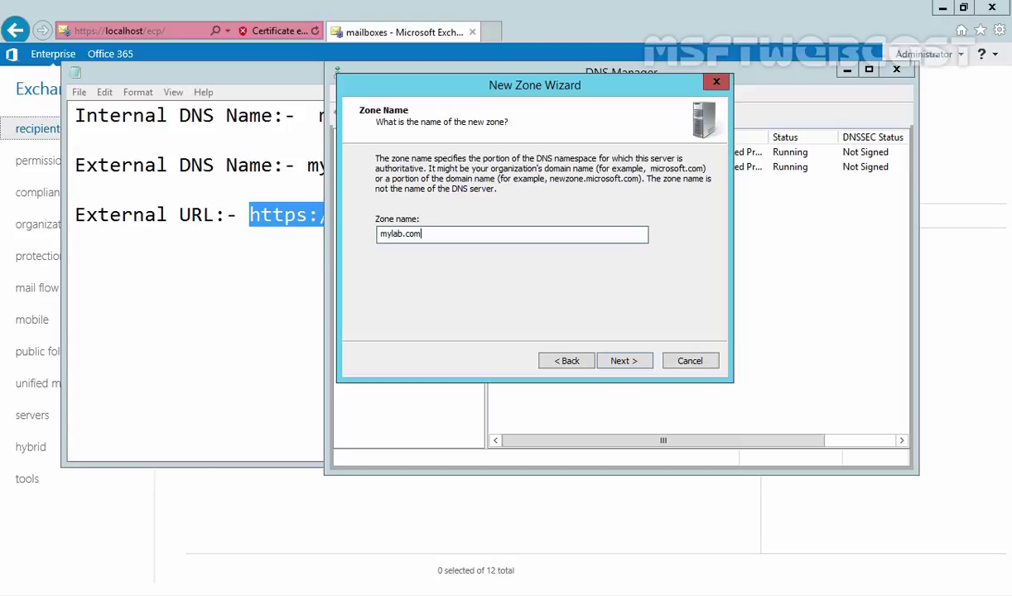
pyautogui.click(631, 365)
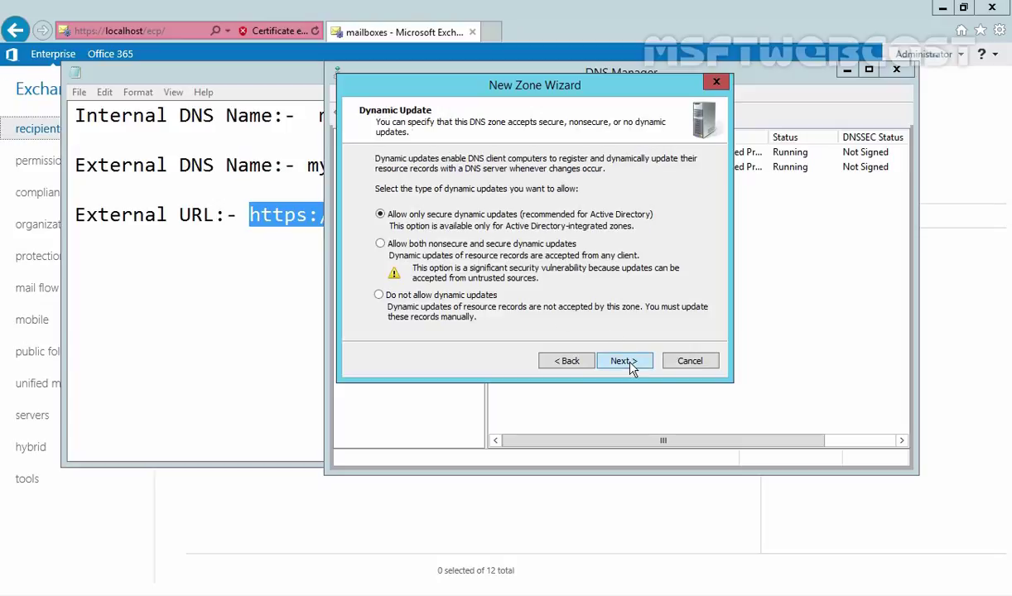
pyautogui.click(632, 367)
pyautogui.click(631, 365)
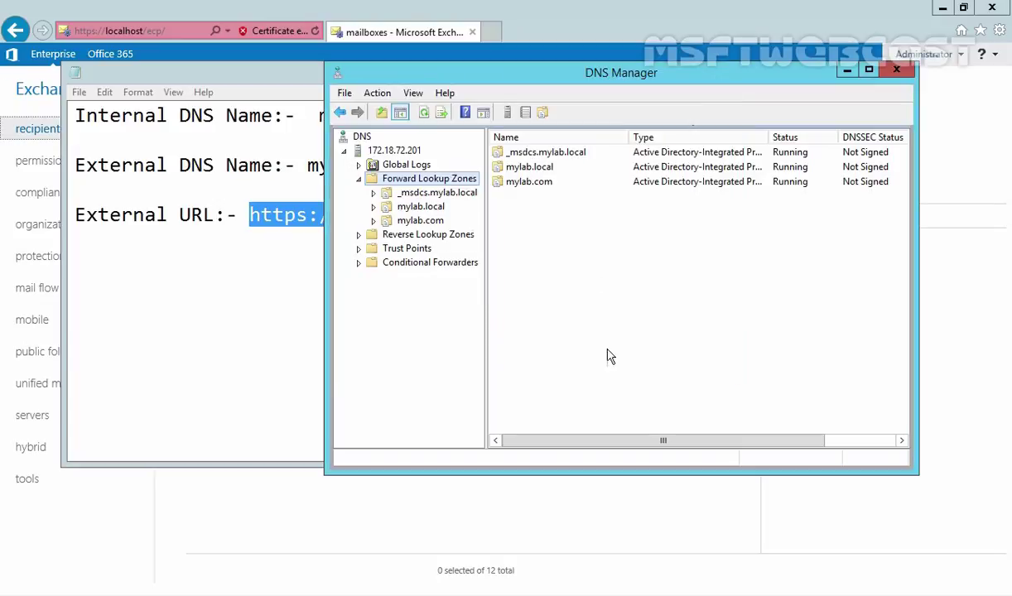
# Step: Add a CNAME record 'mail' in mylab.com targeting EX16-MBX01.mylab.local
pyautogui.rightClick(420, 222)
pyautogui.click(448, 282)
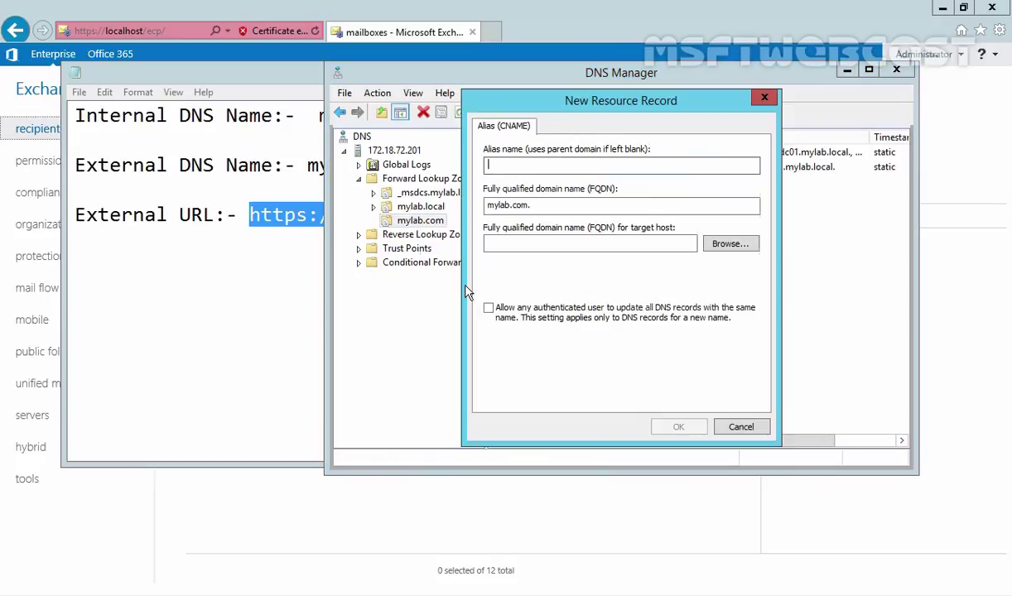
pyautogui.write('mail')
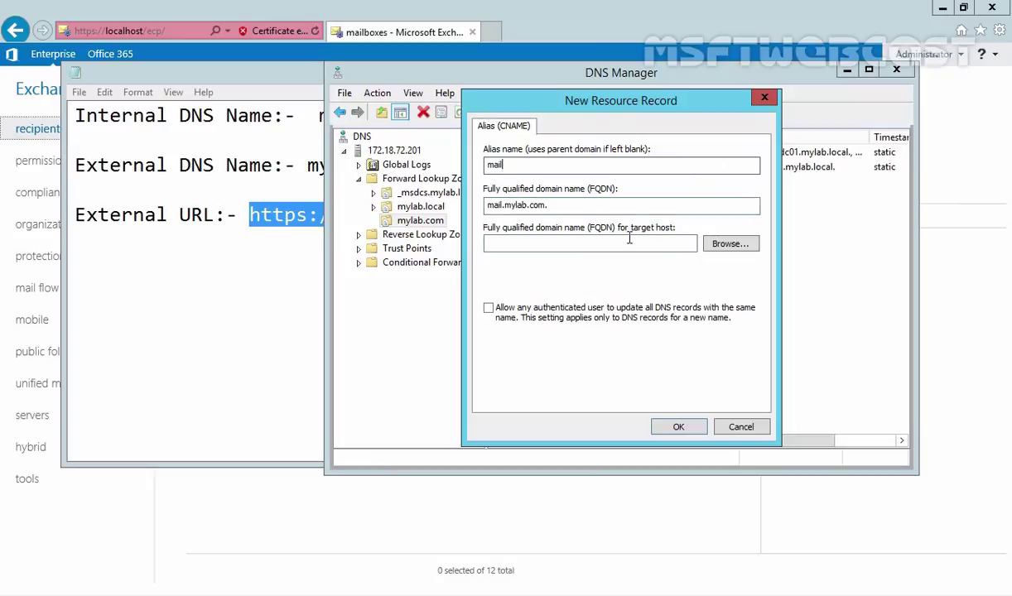
pyautogui.click(703, 240)
pyautogui.doubleClick(520, 222)
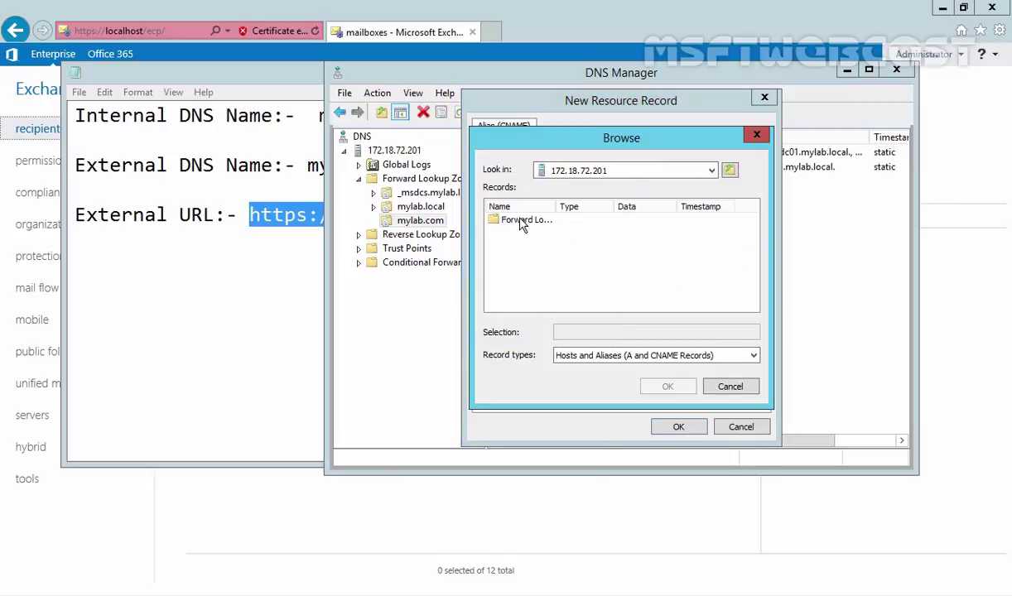
pyautogui.doubleClick(520, 222)
pyautogui.doubleClick(523, 234)
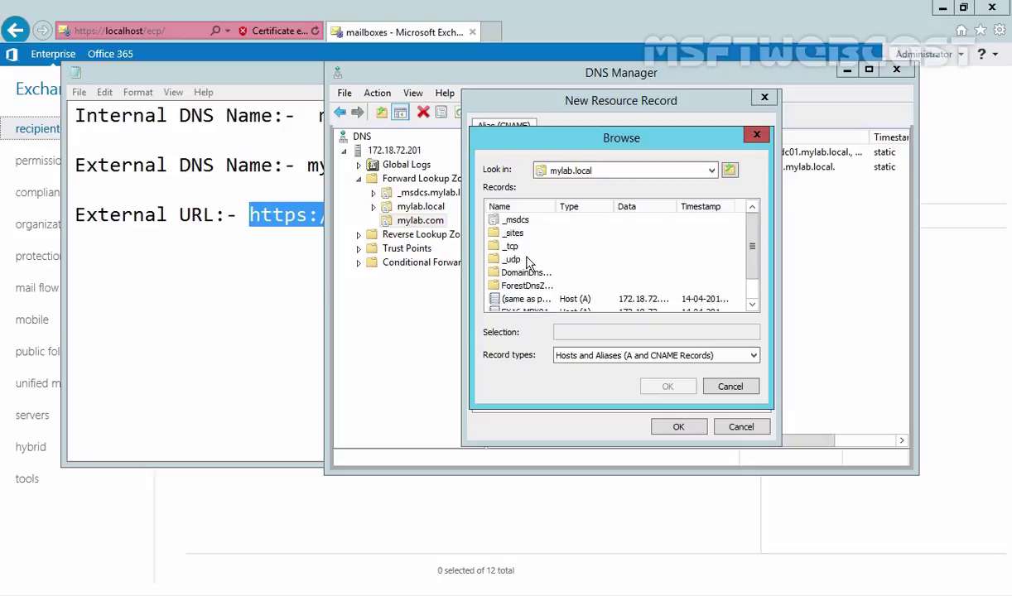
pyautogui.scroll(-1, 518, 273)
pyautogui.click(517, 286)
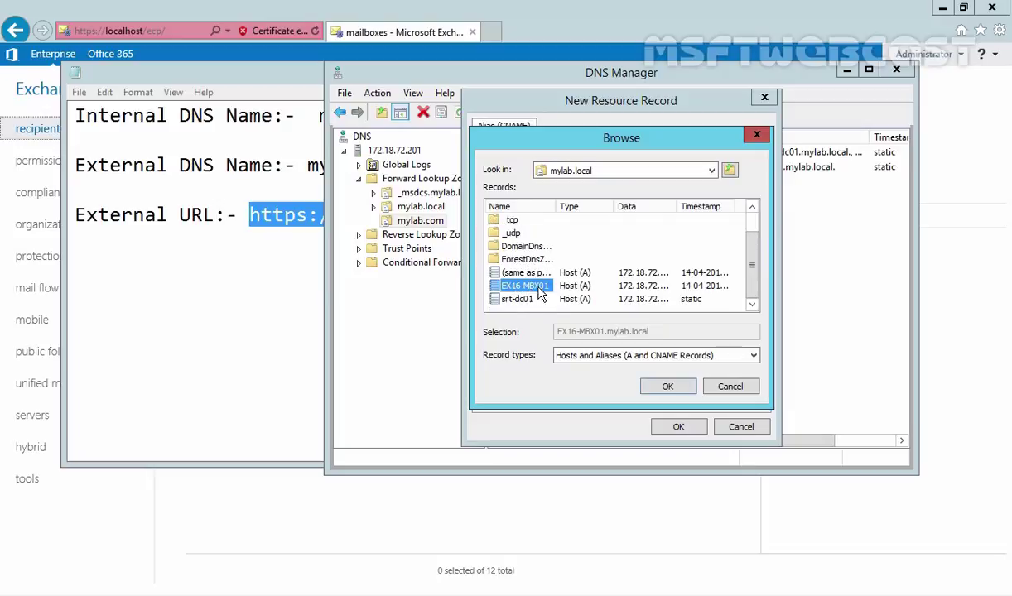
pyautogui.click(670, 389)
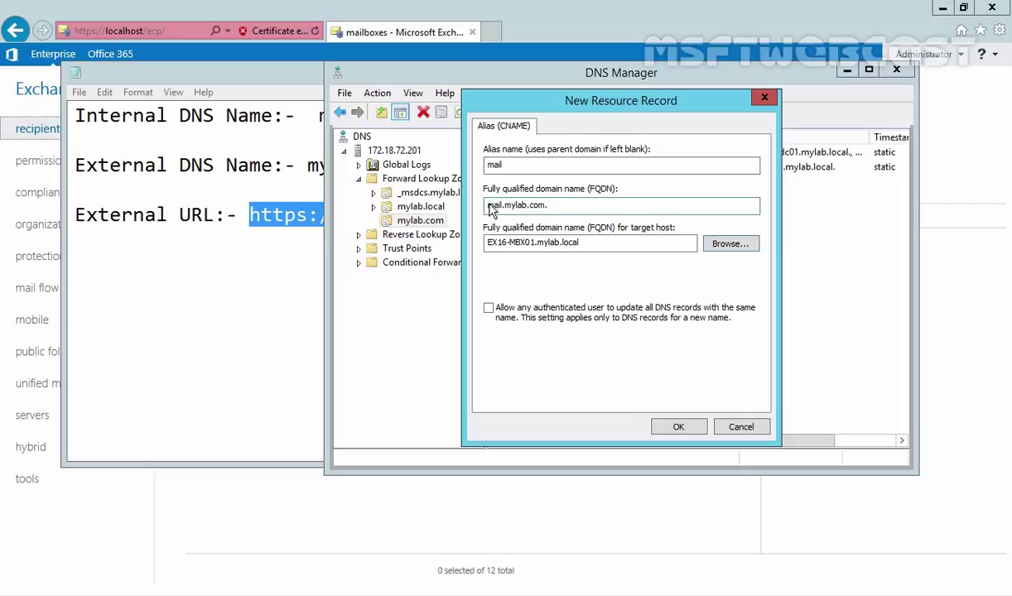
# Step: Check the alias name mail.mylab.com. and its target host, then save the record
pyautogui.moveTo(486, 206); pyautogui.dragTo(549, 207)
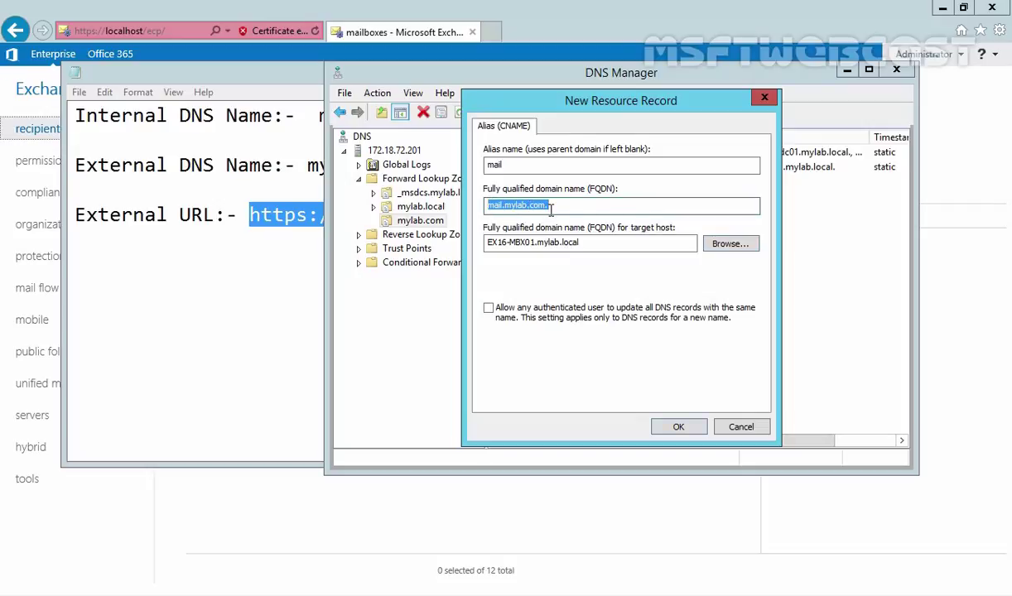
pyautogui.moveTo(486, 243); pyautogui.dragTo(591, 243)
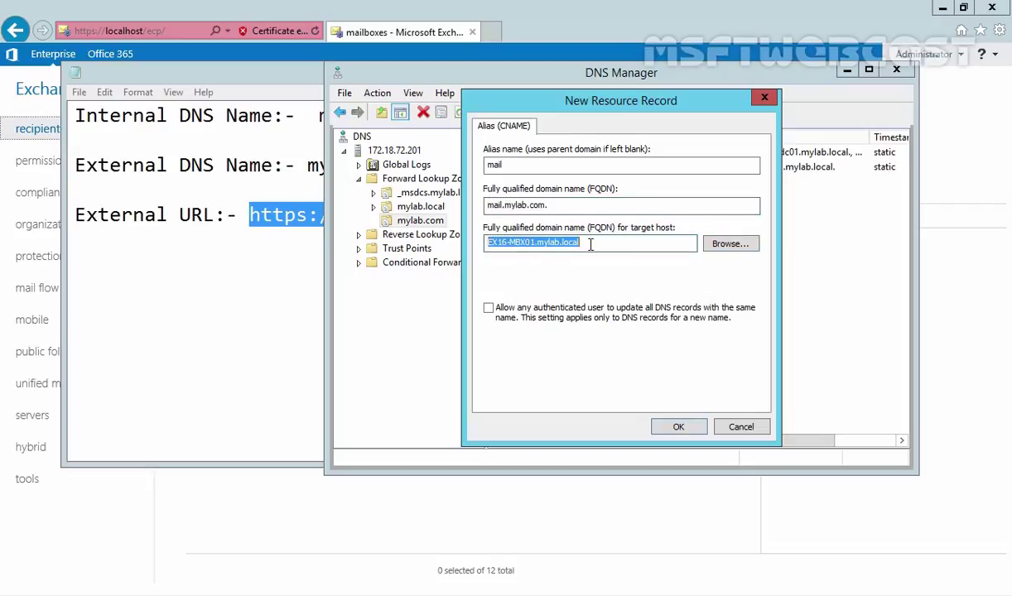
pyautogui.click(675, 426)
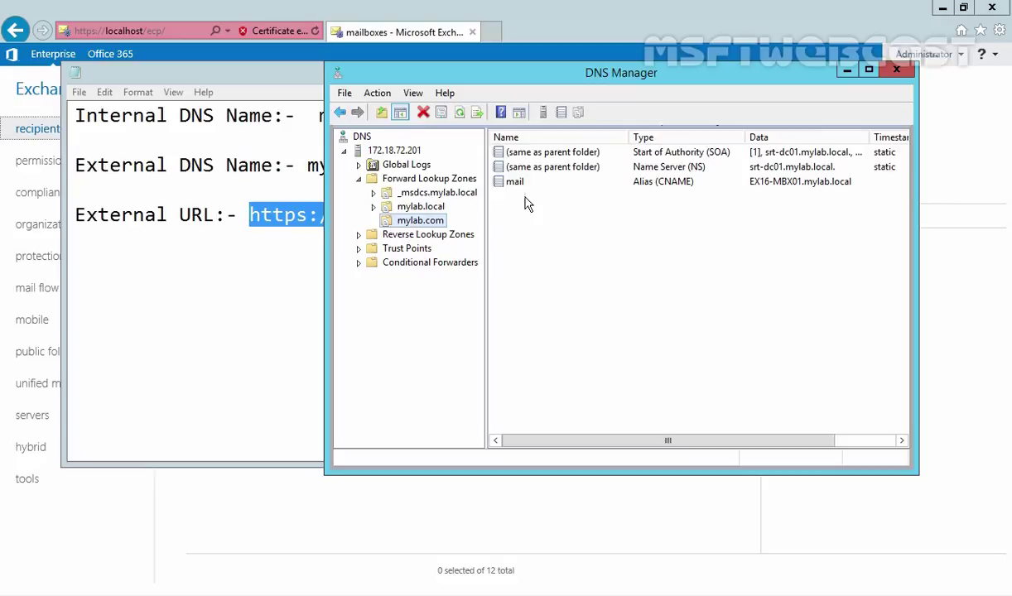
pyautogui.click(287, 266)
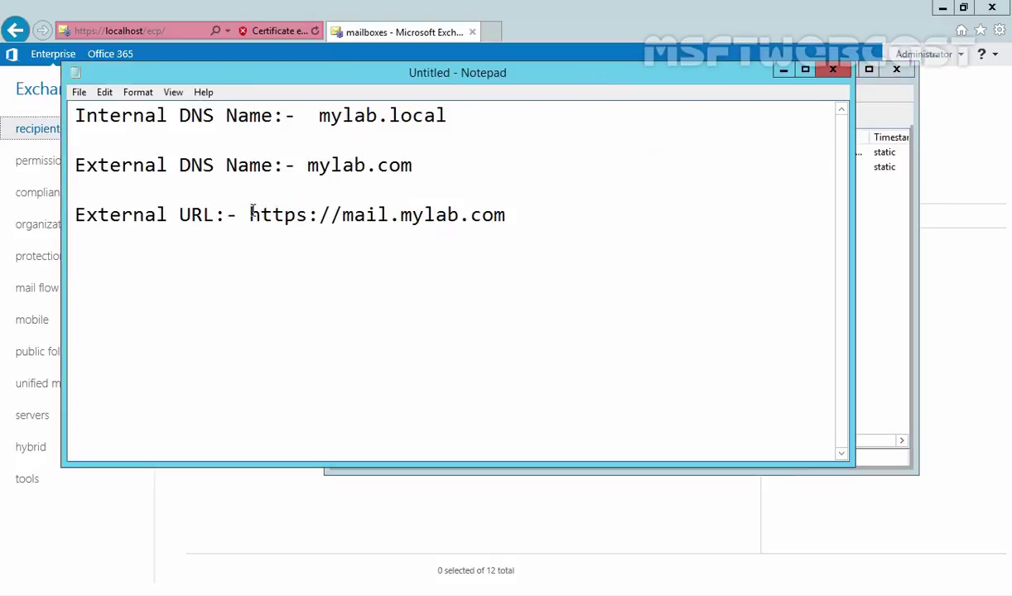
pyautogui.moveTo(249, 214); pyautogui.dragTo(538, 233)
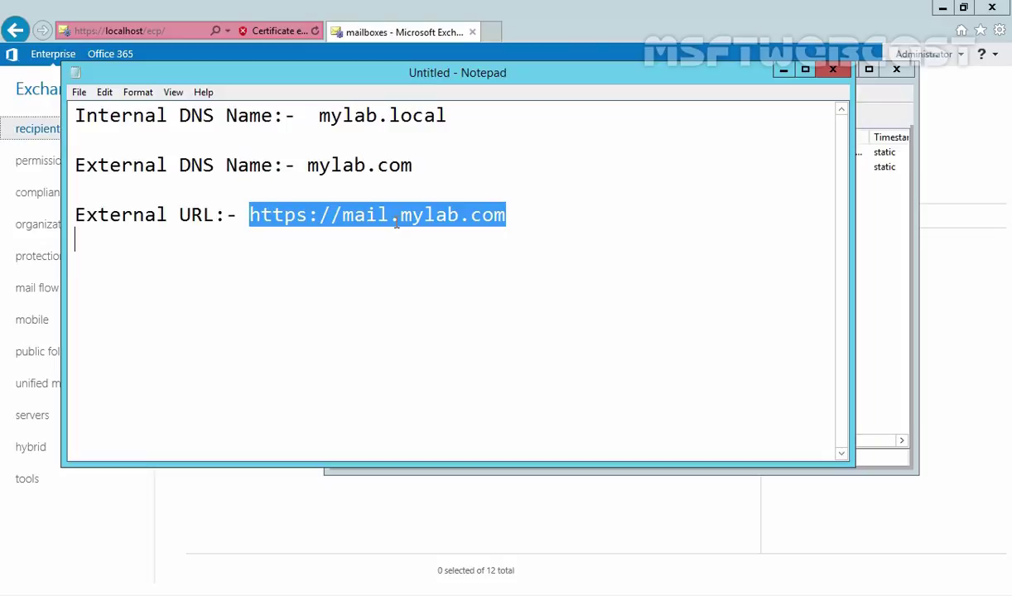
pyautogui.click(478, 480)
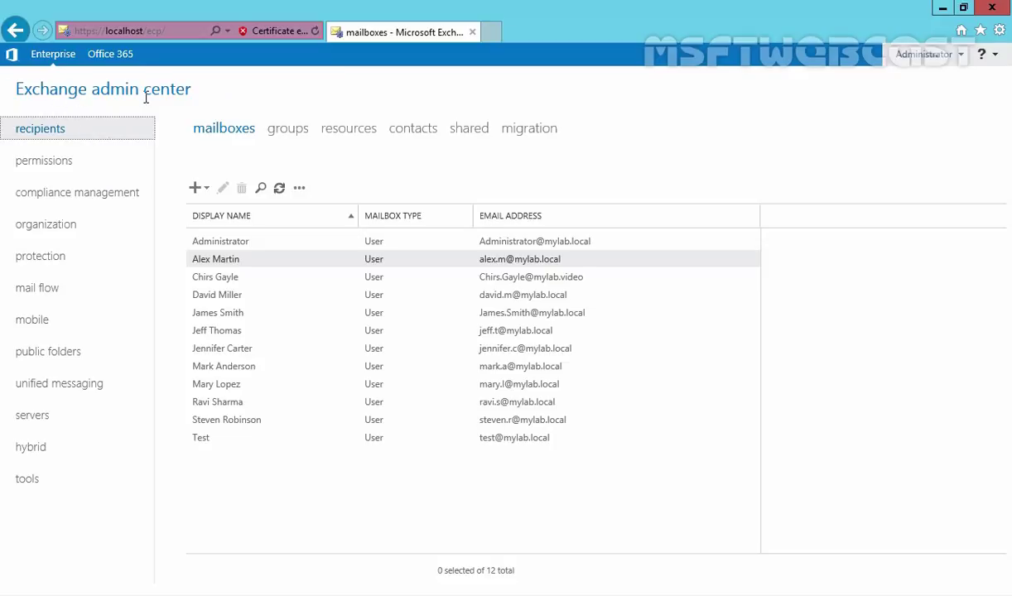
# Step: Go to servers > virtual directories and edit owa (Default Web Site)
pyautogui.click(43, 417)
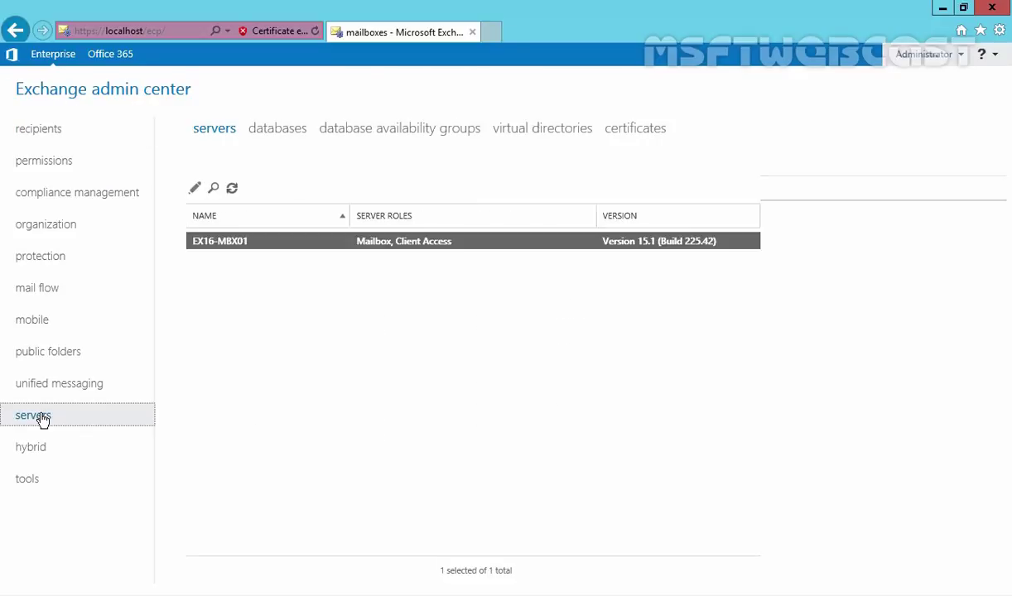
pyautogui.click(543, 129)
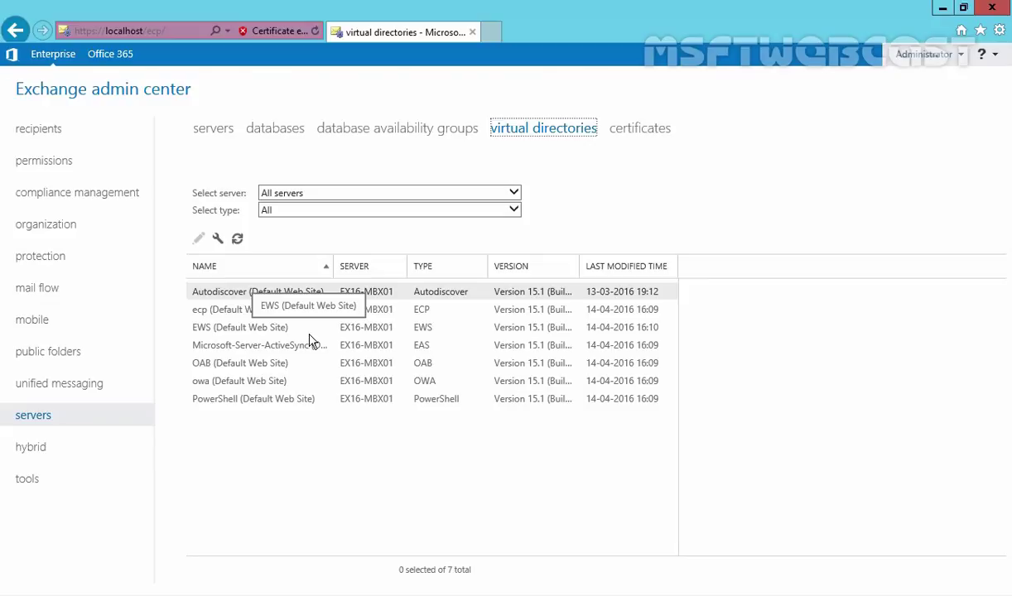
pyautogui.click(228, 385)
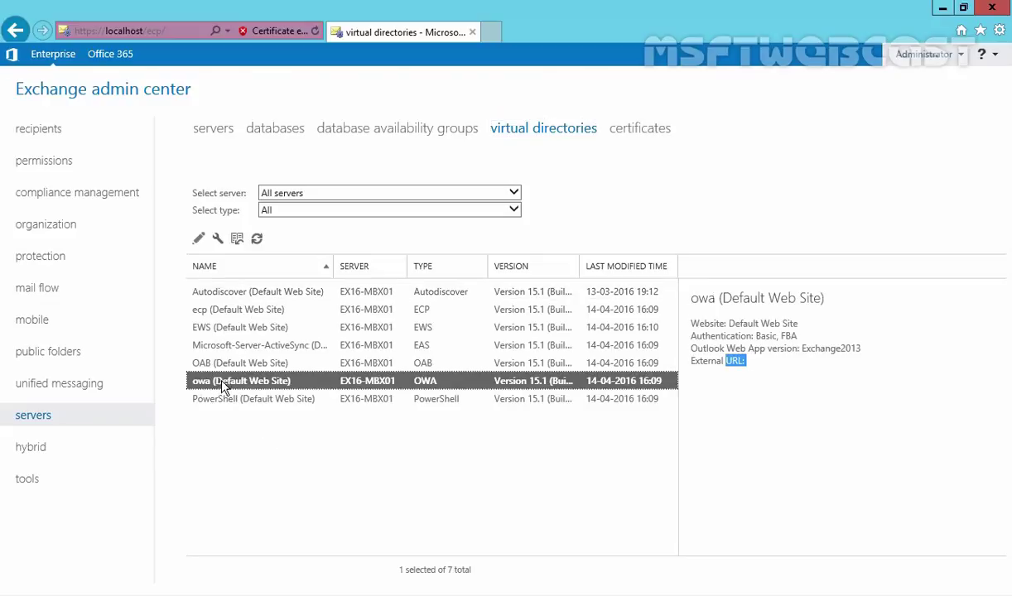
pyautogui.click(199, 241)
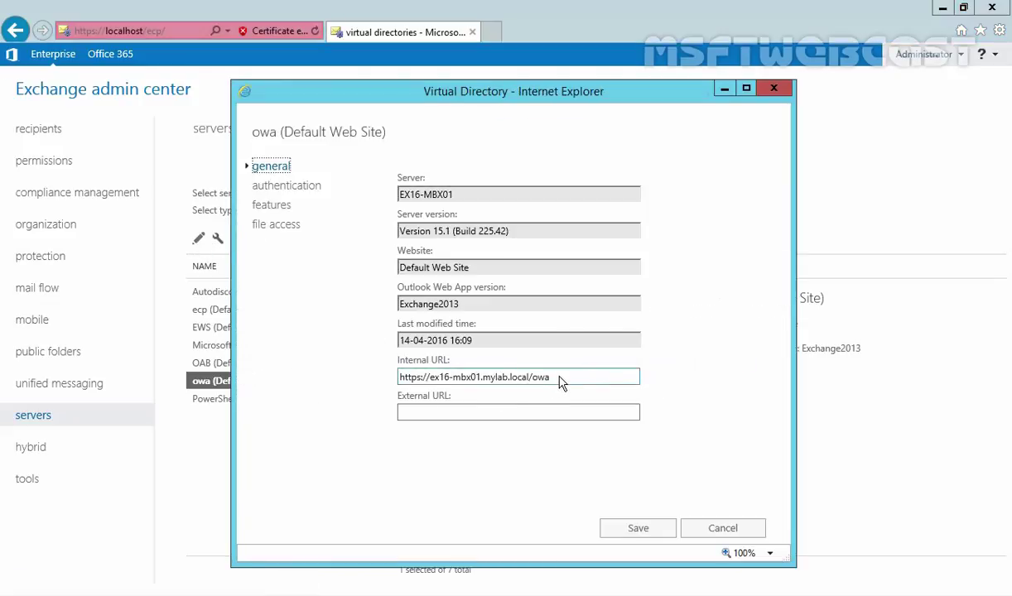
pyautogui.click(562, 377)
pyautogui.moveTo(561, 377); pyautogui.dragTo(369, 377)
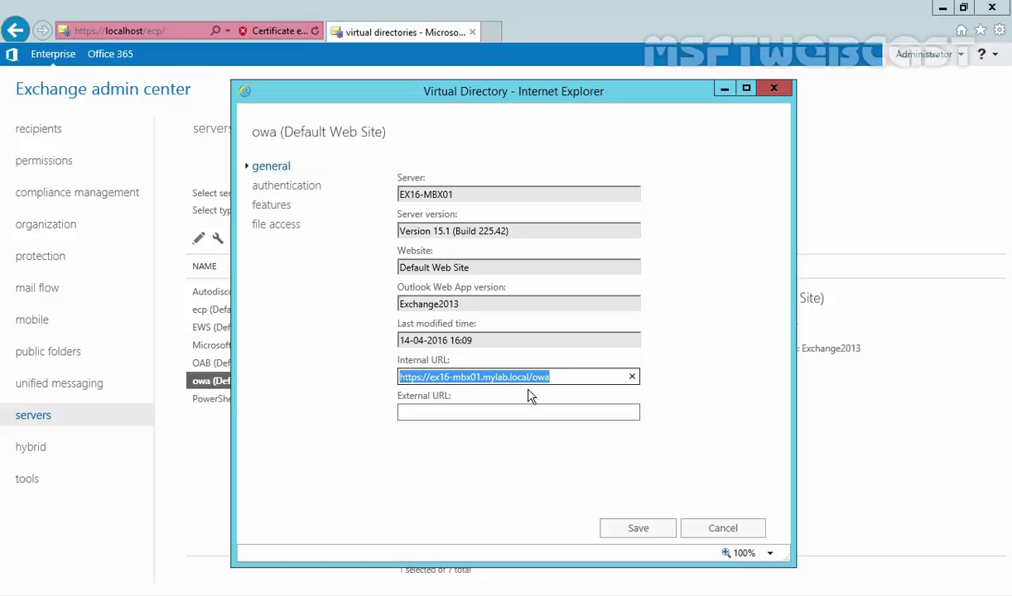
pyautogui.click(449, 411)
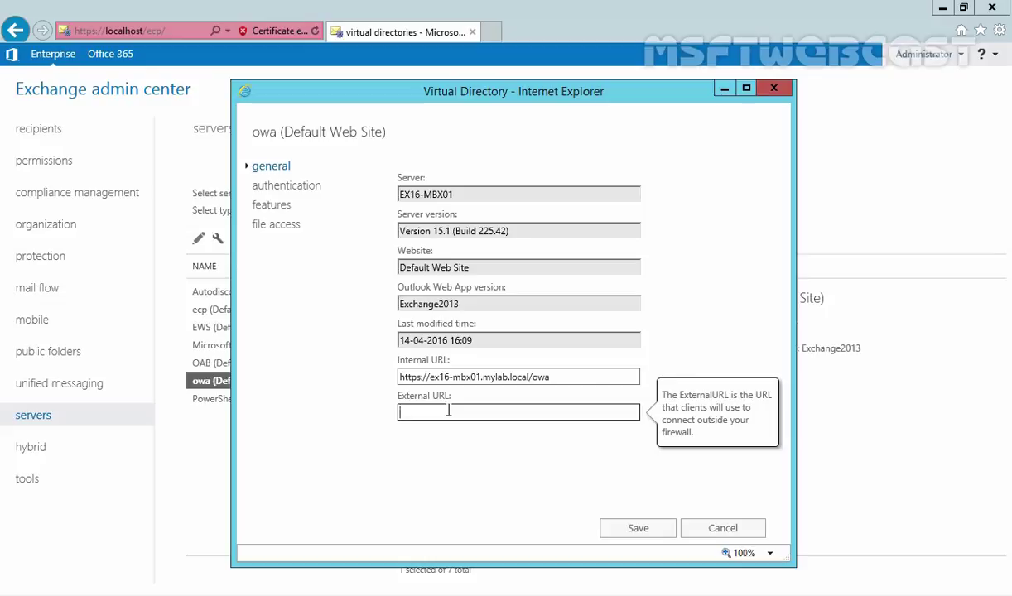
pyautogui.click(710, 530)
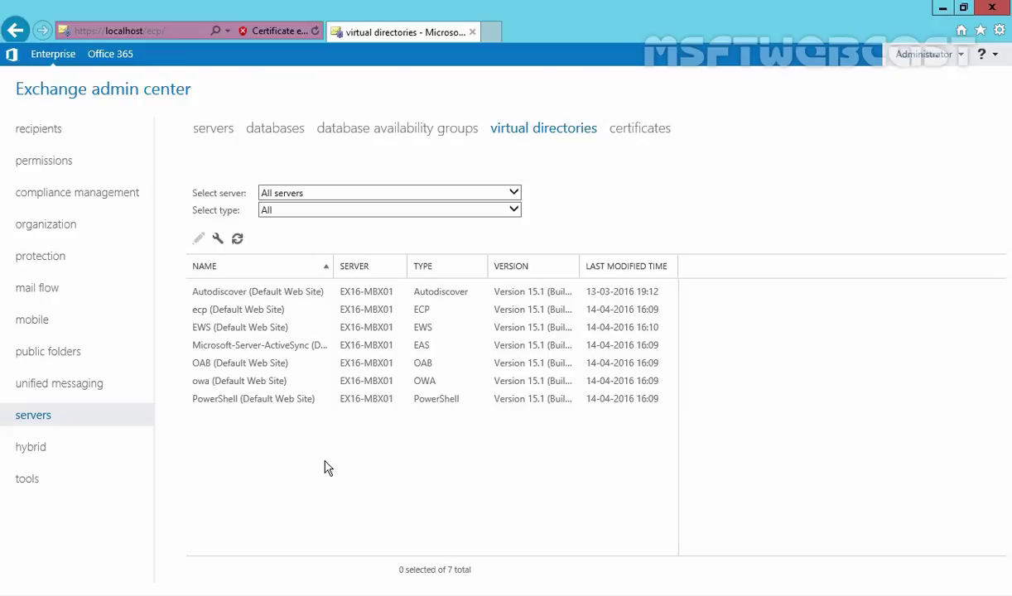
# Step: Set the external access domain for server EX16-MBX01 to mail.mylab.com and save
pyautogui.click(218, 240)
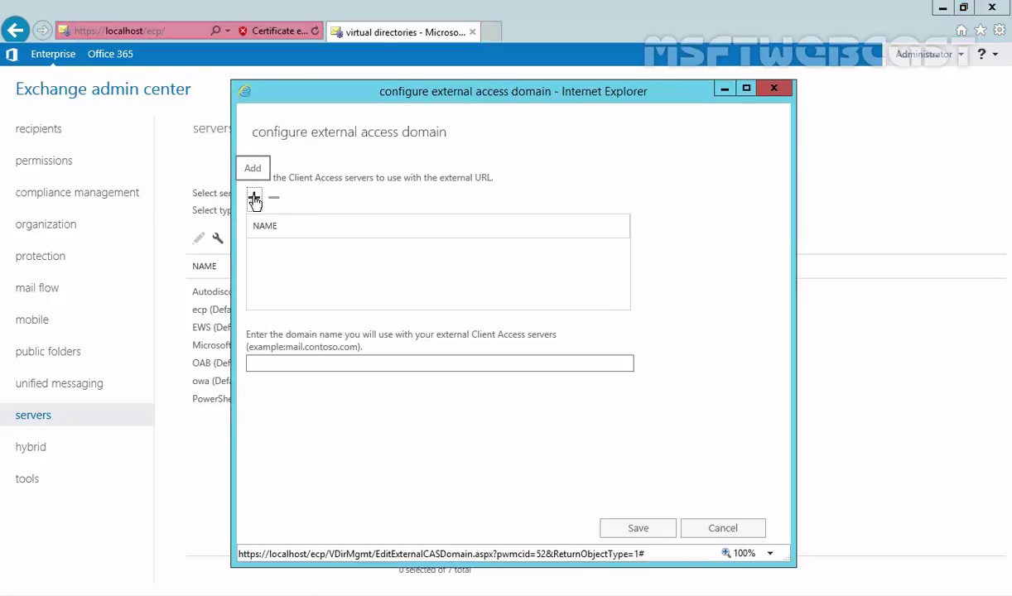
pyautogui.click(254, 200)
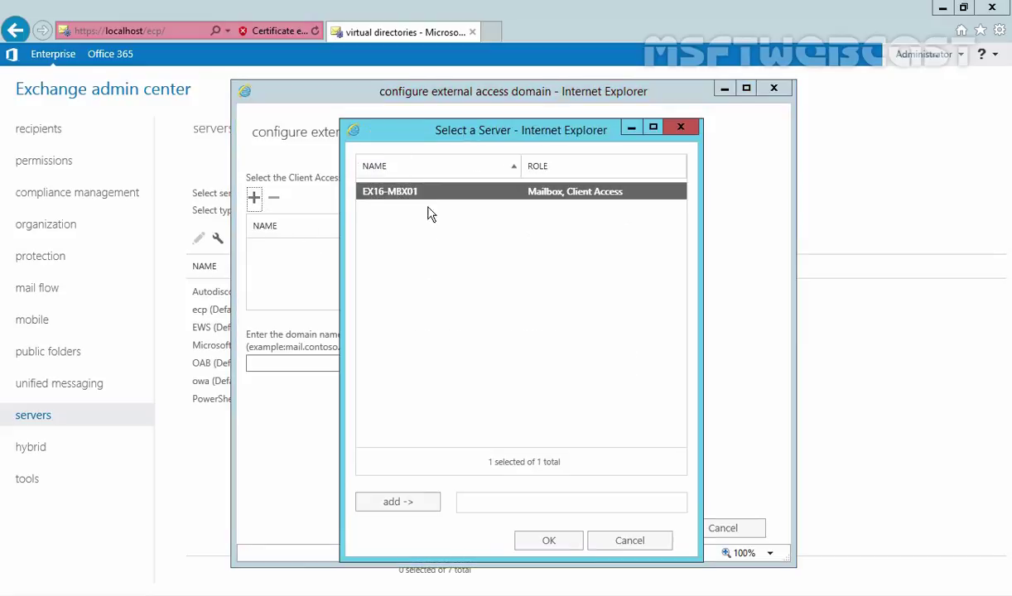
pyautogui.click(401, 503)
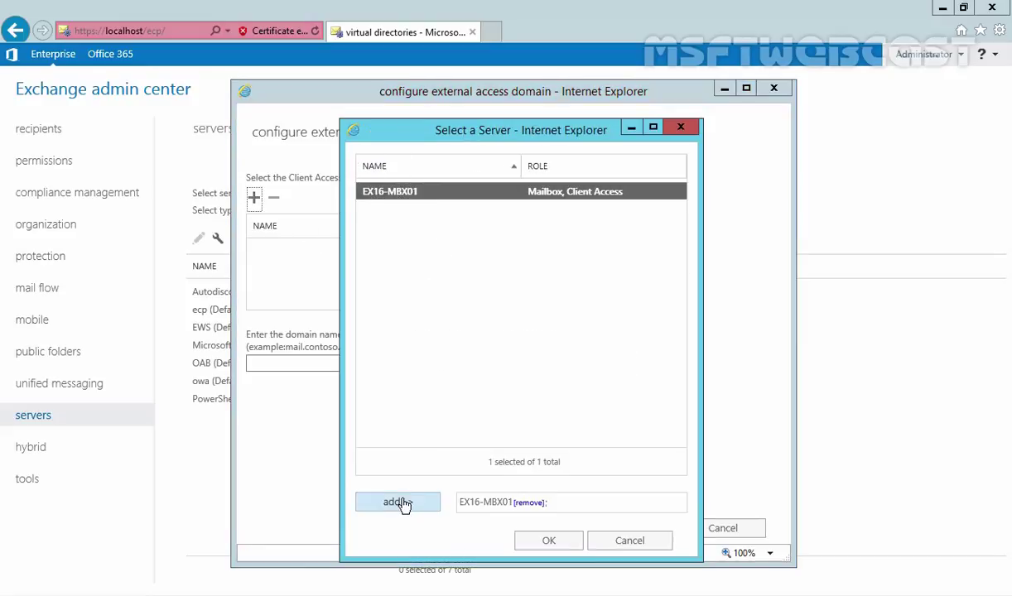
pyautogui.click(549, 540)
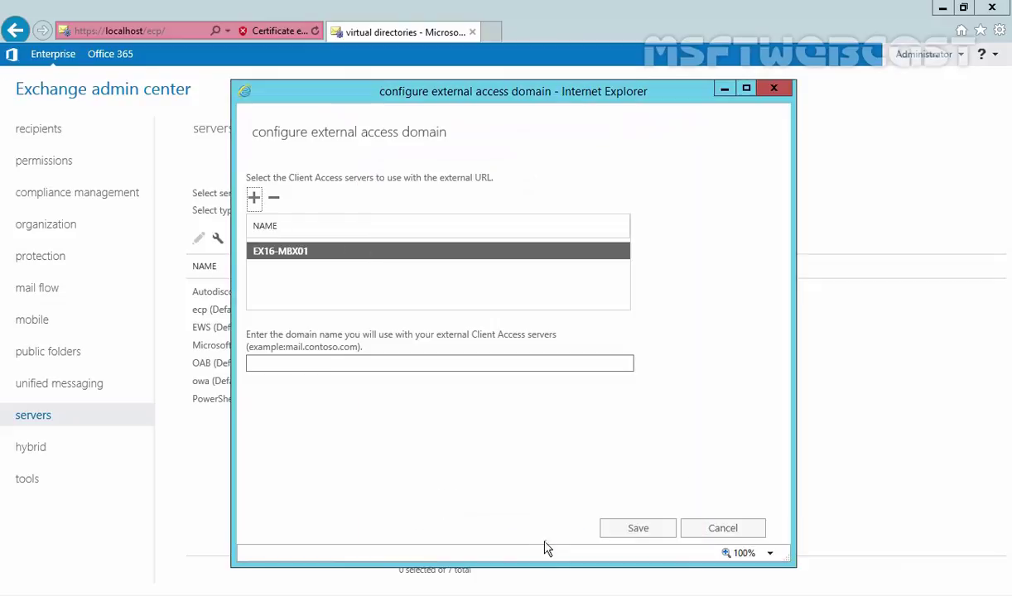
pyautogui.click(288, 364)
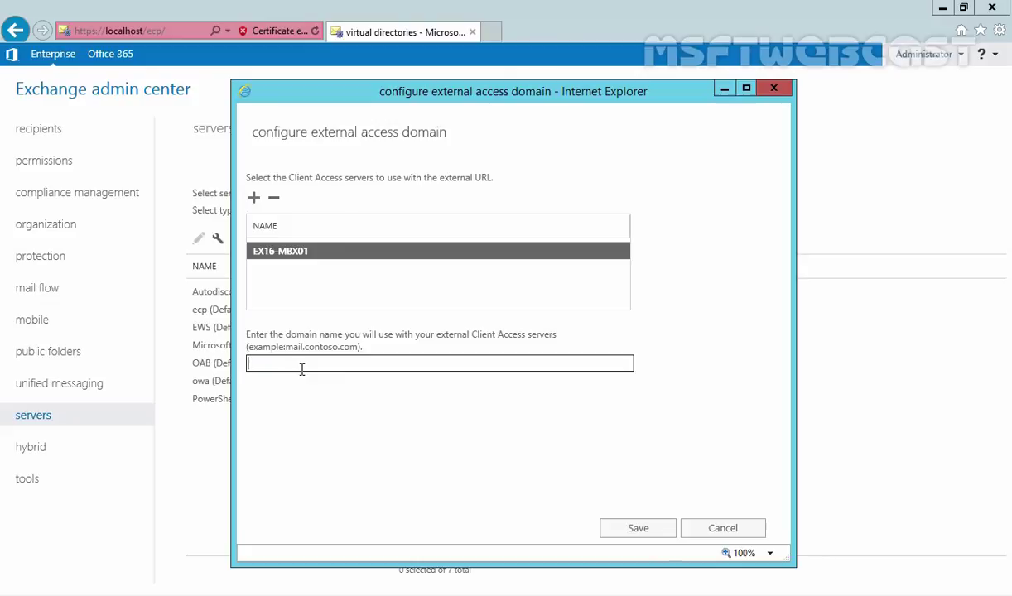
pyautogui.write('mail.mylab.com')
pyautogui.click(635, 530)
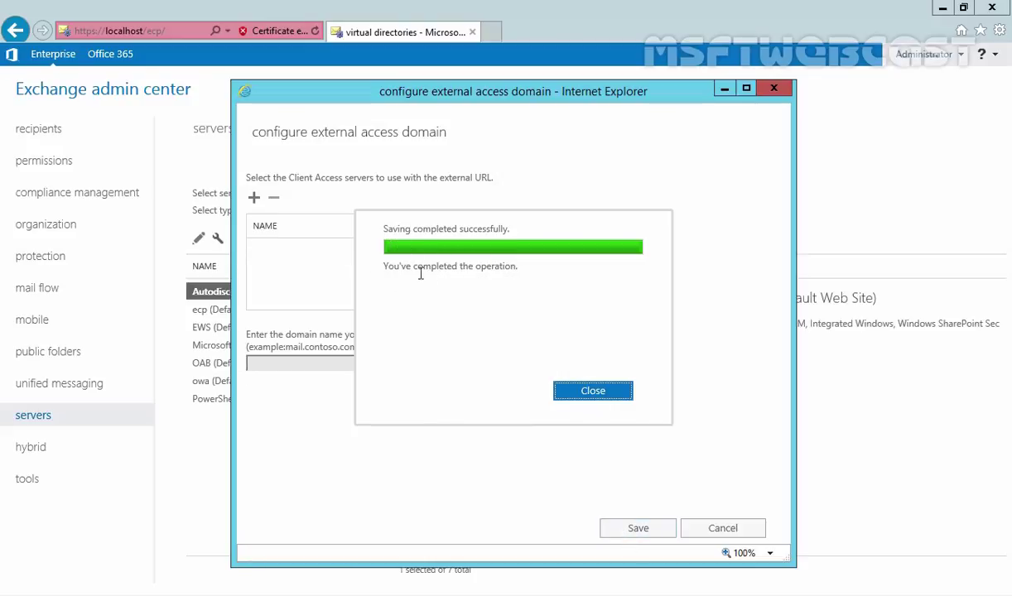
pyautogui.click(592, 391)
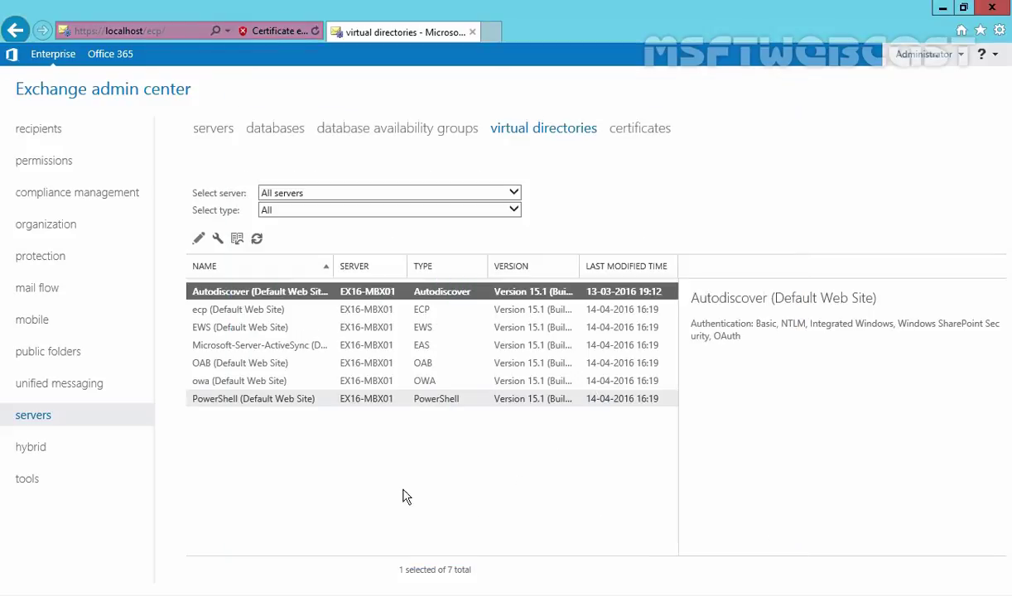
pyautogui.click(241, 383)
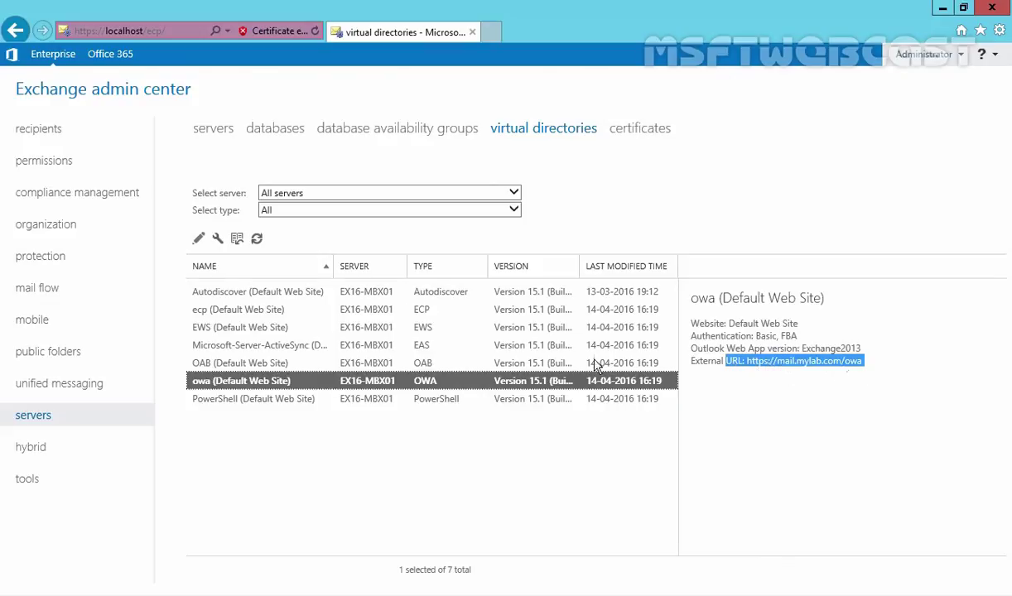
pyautogui.click(200, 240)
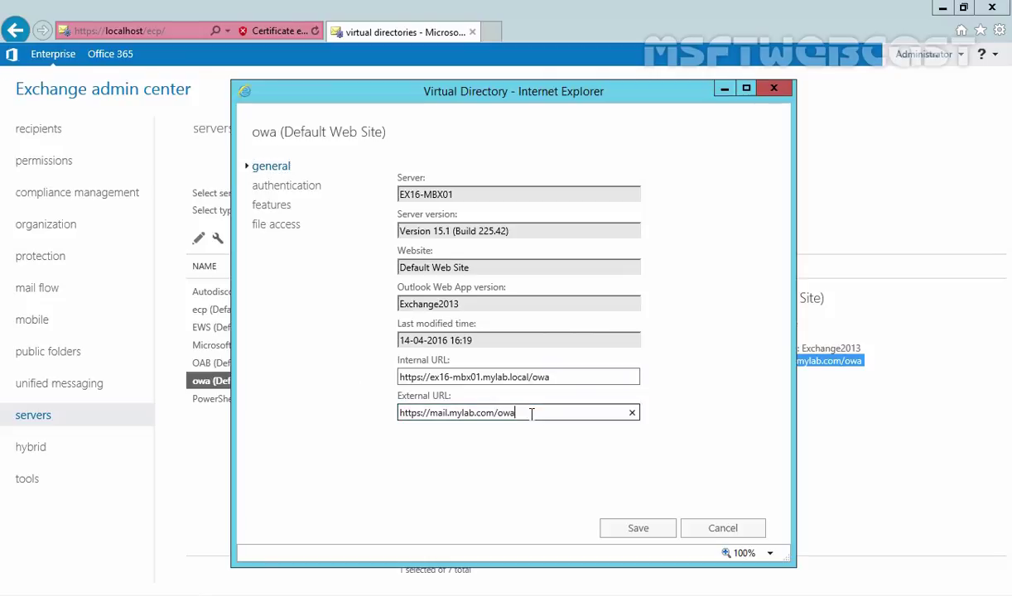
pyautogui.moveTo(535, 413); pyautogui.dragTo(335, 414)
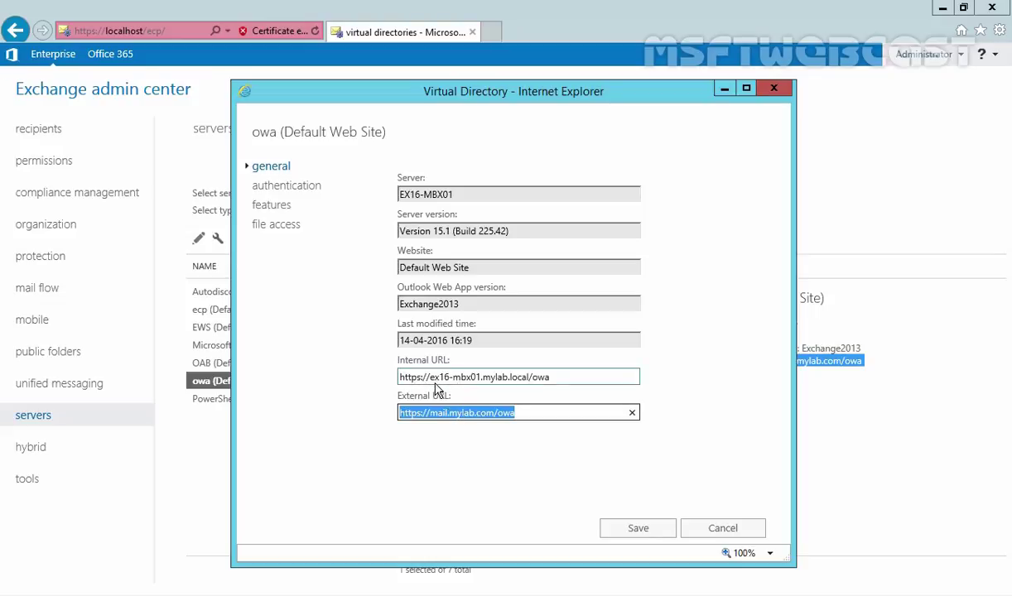
pyautogui.click(622, 532)
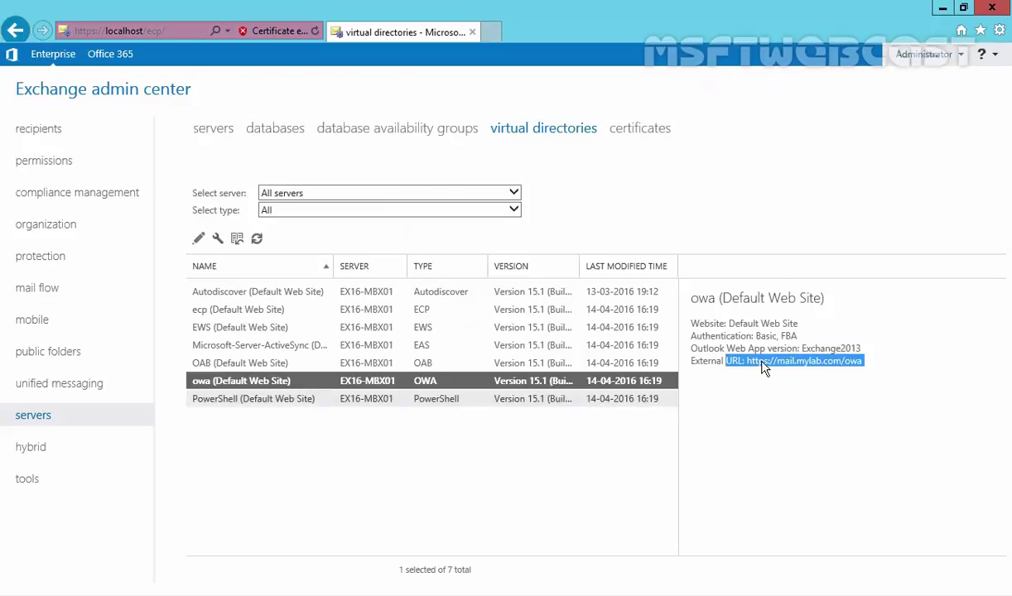
pyautogui.moveTo(746, 362); pyautogui.dragTo(863, 362)
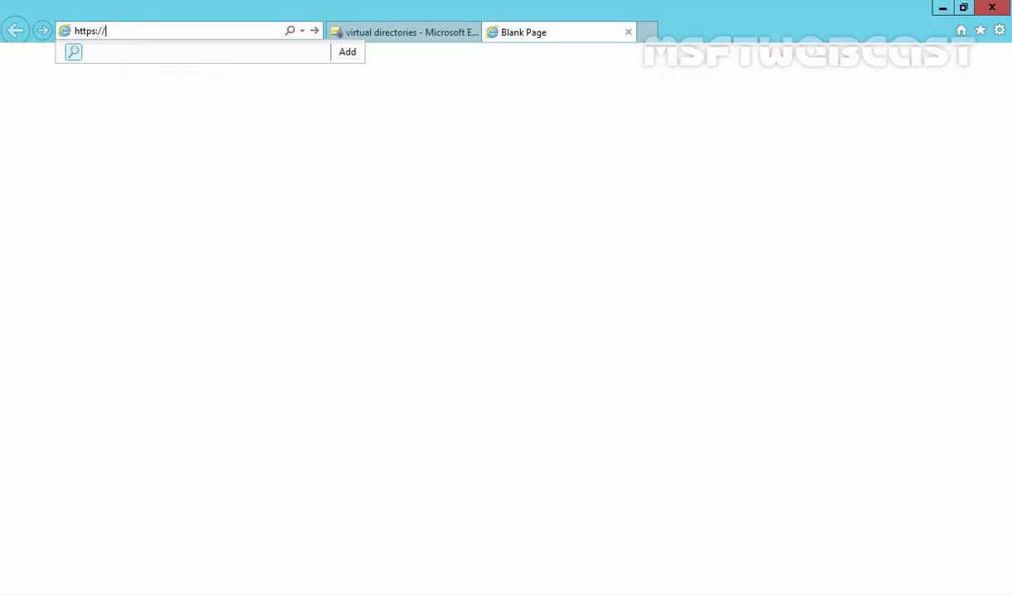
pyautogui.write('ail.mylab')
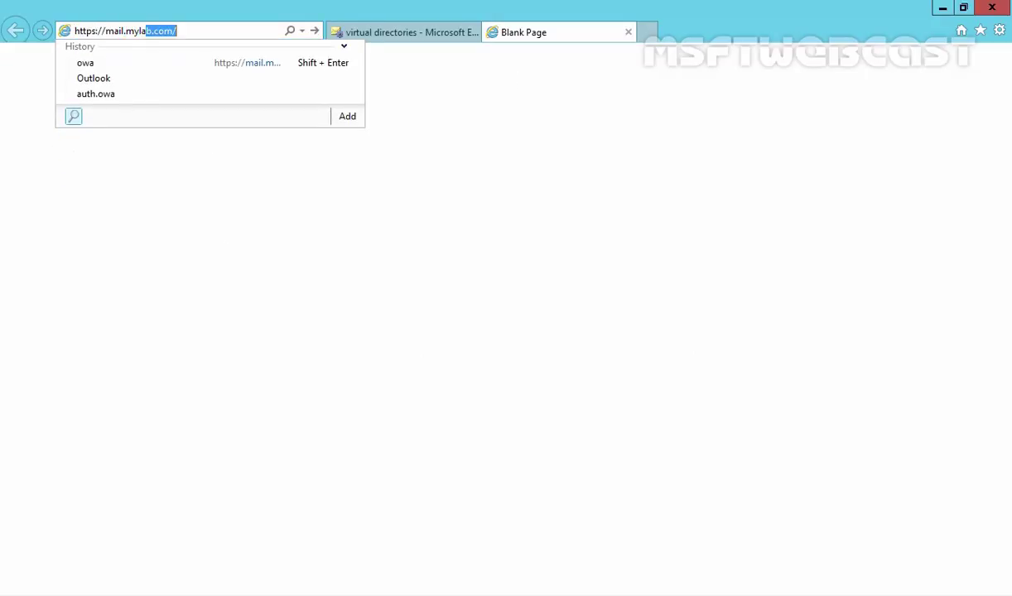
pyautogui.write('.com/owa')
pyautogui.press('Return')
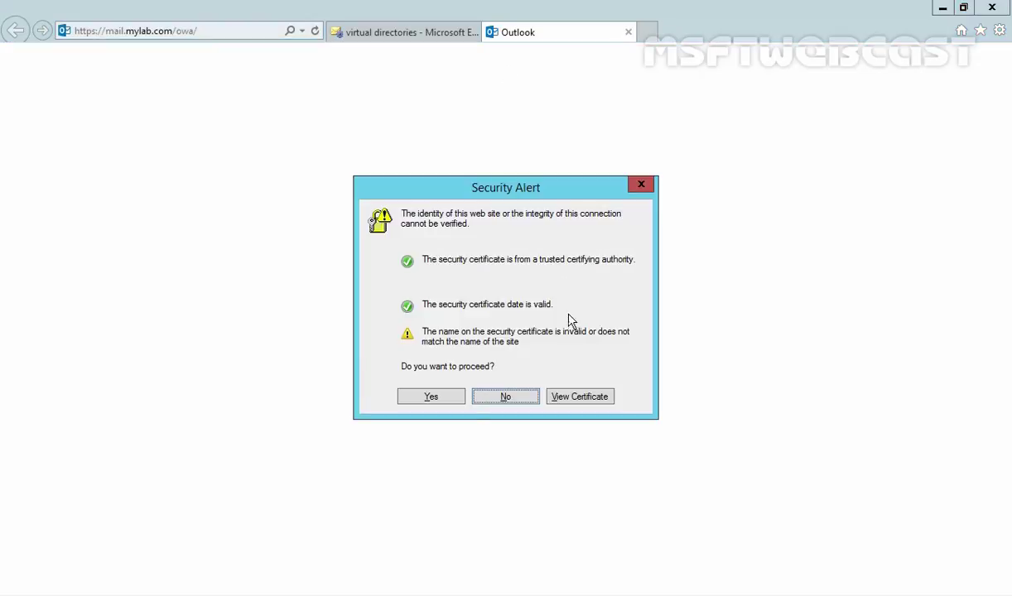
pyautogui.click(424, 401)
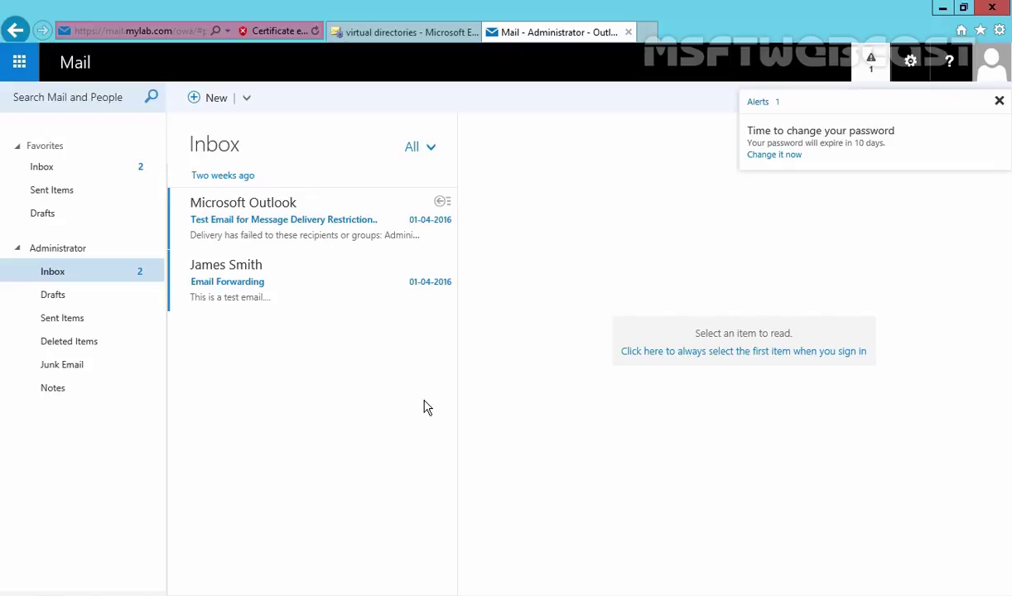
# Step: Close the password-expiry alert so the Inbox's two messages are visible
pyautogui.click(999, 101)
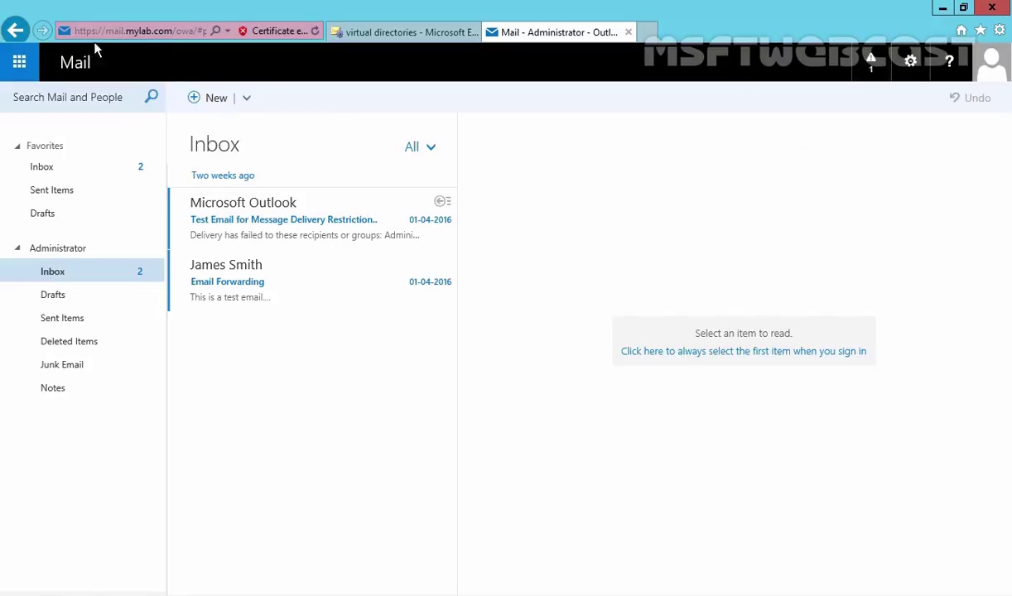